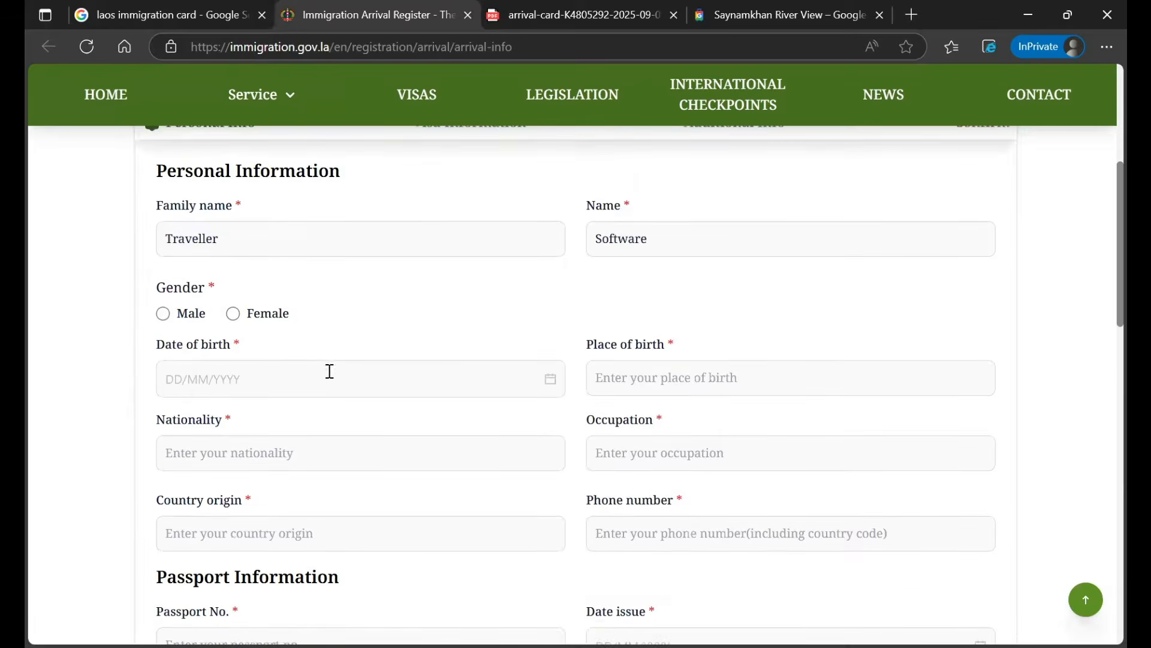
{"action": "left_click", "coordinate": [163, 313]}
{"action": "left_click", "coordinate": [253, 369]}
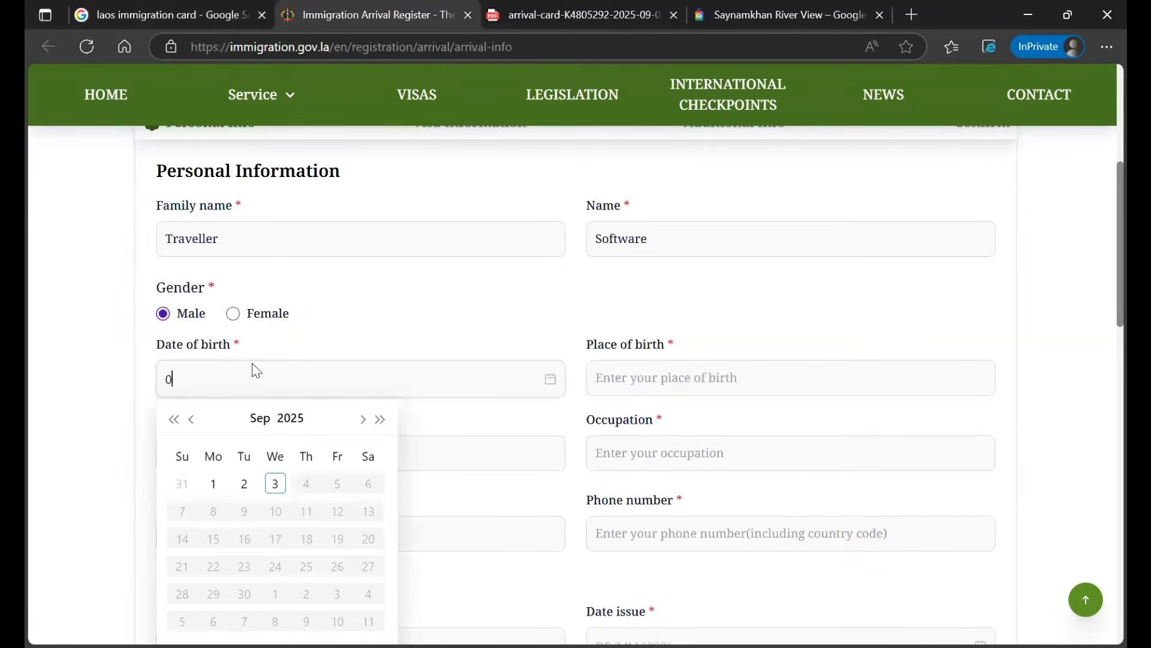
{"action": "left_click", "coordinate": [368, 483]}
{"action": "left_click", "coordinate": [690, 380]}
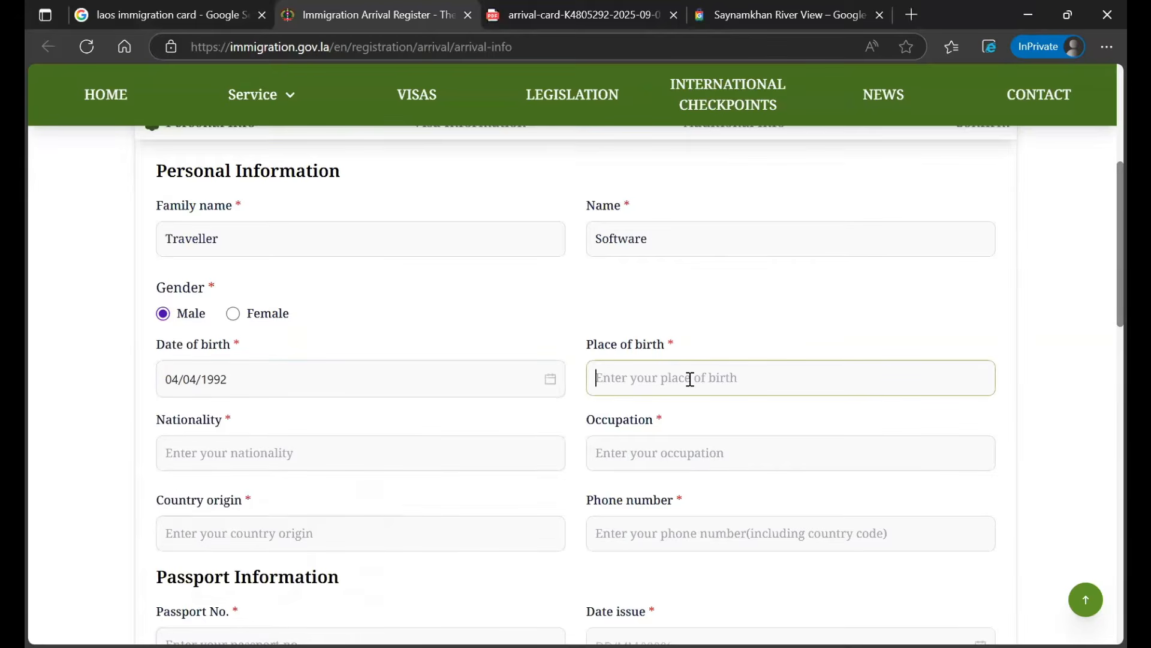
{"action": "type", "text": "Bengaluru"}
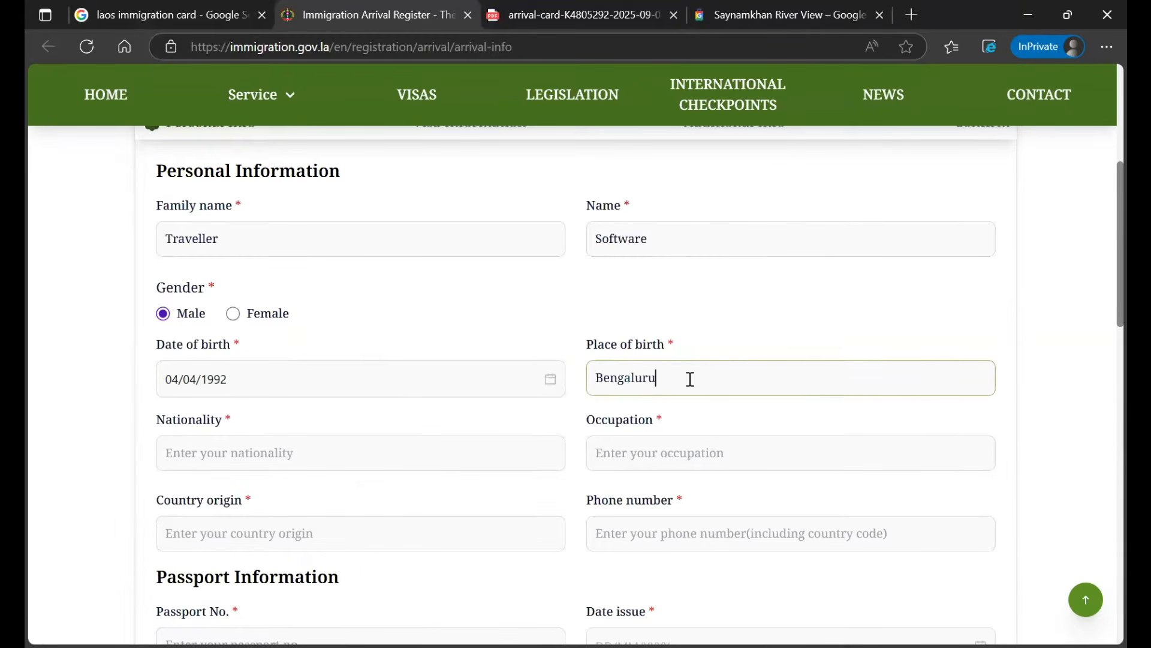
Enter nationality India, occupation Software Engineer, country of origin India and the phone number
{"action": "left_click", "coordinate": [332, 445]}
{"action": "type", "text": "I"}
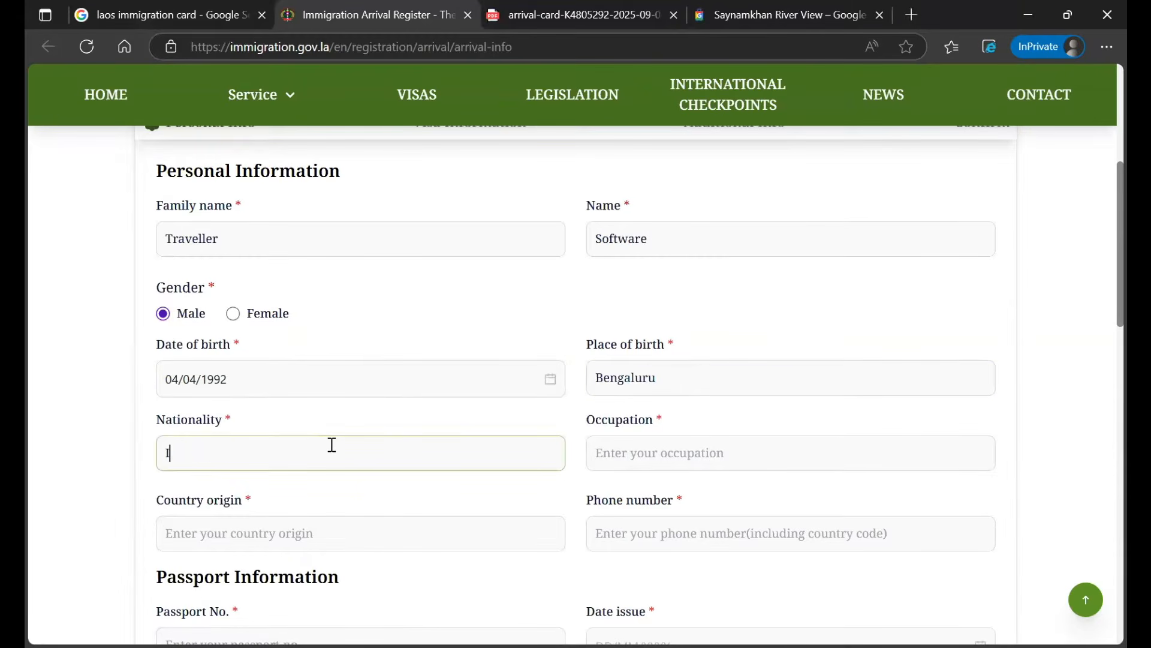
{"action": "type", "text": "ndiaS"}
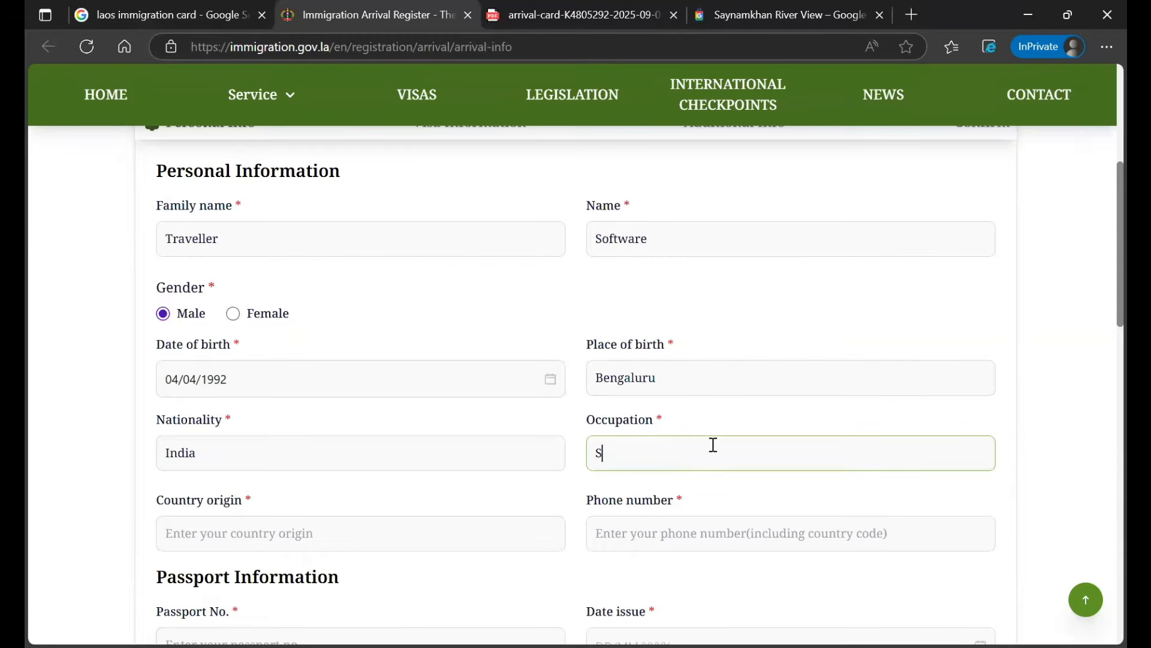
{"action": "type", "text": "oftware Engineer"}
{"action": "scroll", "coordinate": [388, 401], "scroll_direction": "down", "scroll_amount": 3}
{"action": "left_click", "coordinate": [397, 363]}
{"action": "type", "text": "India"}
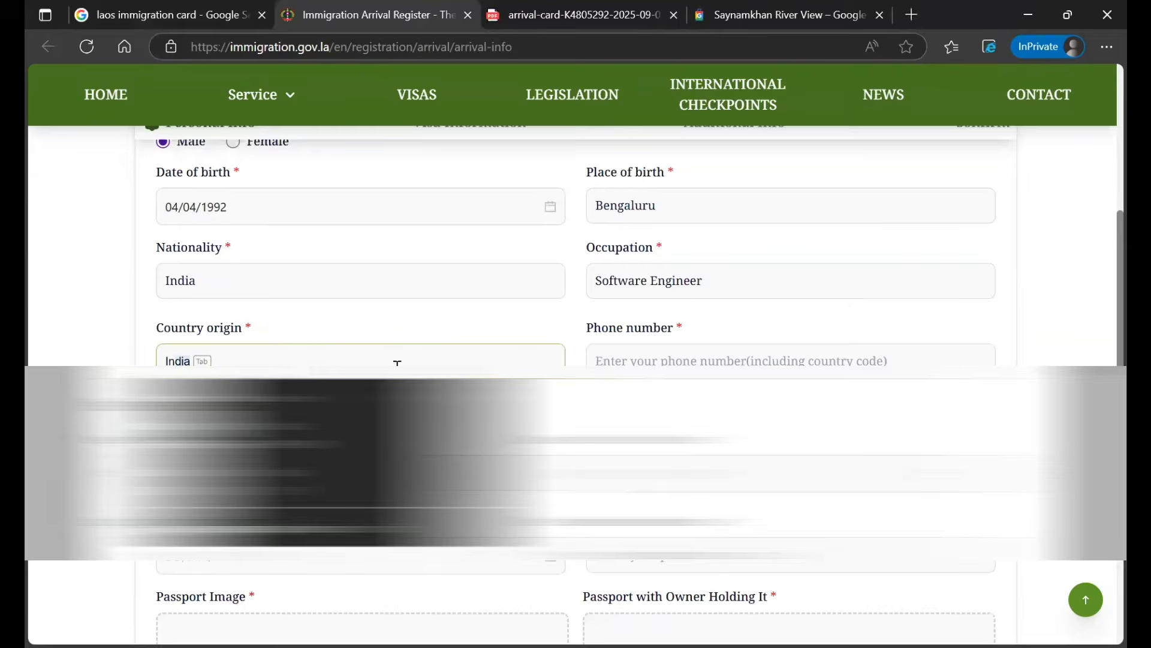
{"action": "left_click", "coordinate": [772, 358]}
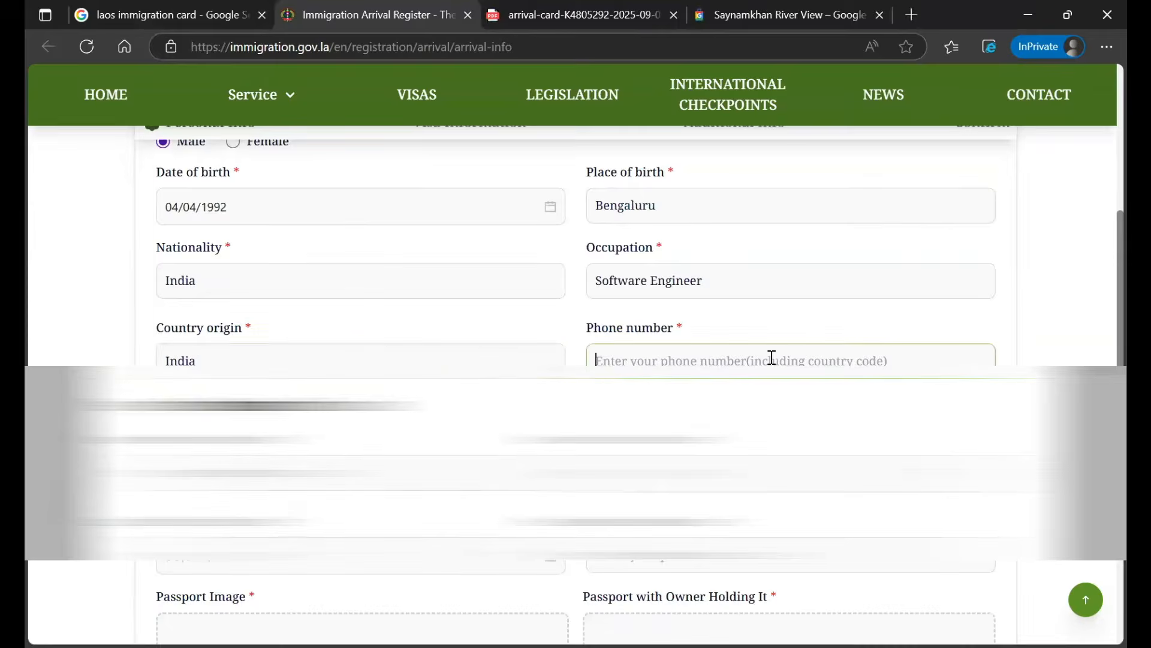
{"action": "type", "text": "99999999999"}
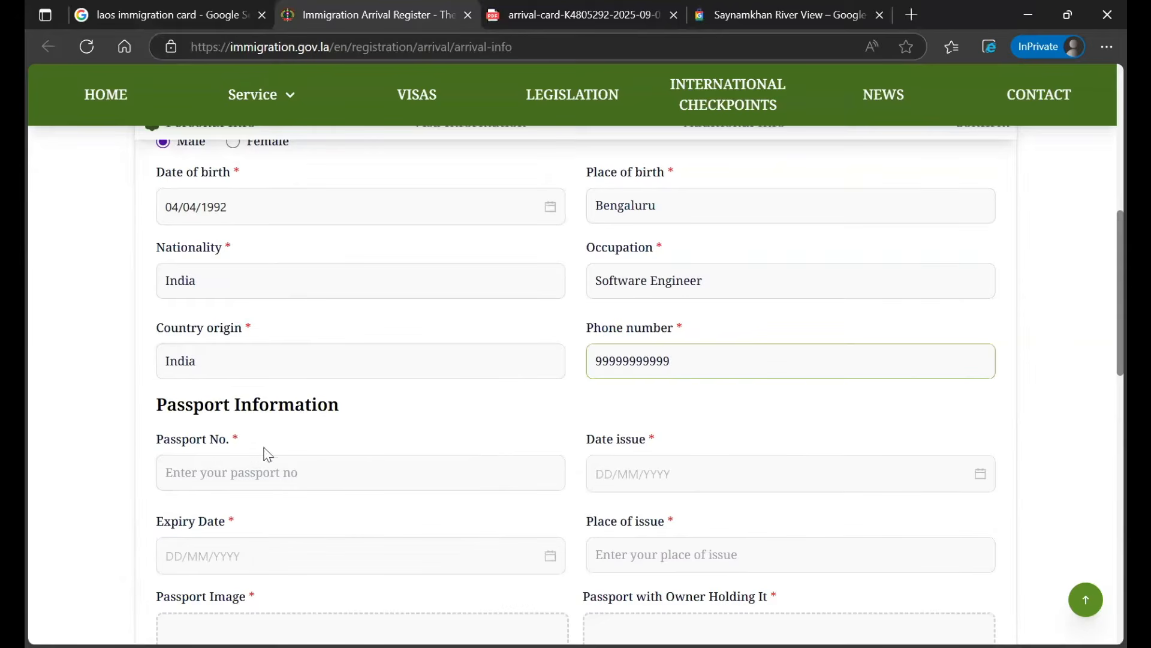
Enter the passport number and set the issue date to 07/09/2022
{"action": "left_click", "coordinate": [307, 480]}
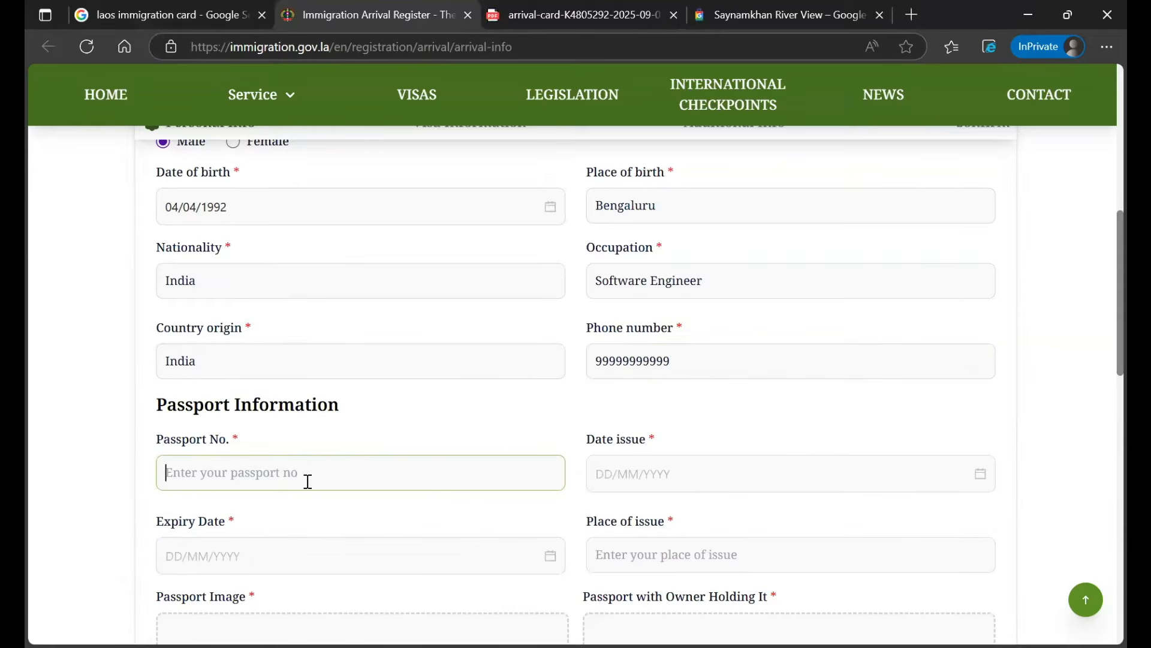
{"action": "scroll", "coordinate": [586, 372], "scroll_direction": "down", "scroll_amount": 3}
{"action": "left_click", "coordinate": [696, 306]}
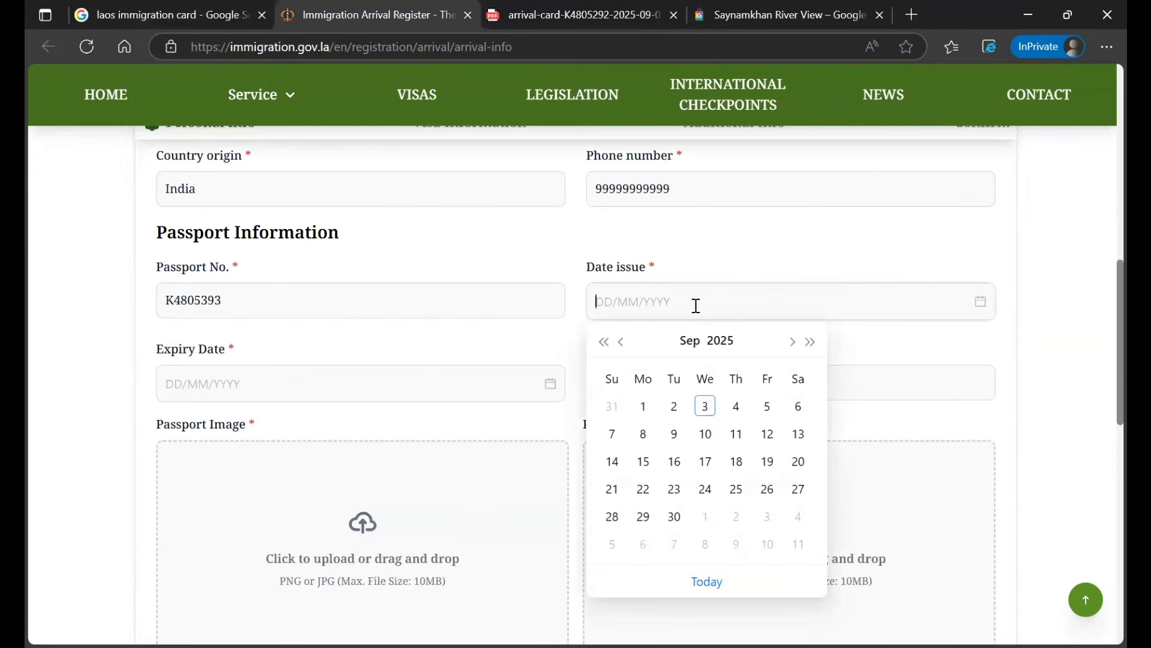
{"action": "left_click", "coordinate": [603, 342]}
{"action": "left_click", "coordinate": [604, 342]}
{"action": "left_click", "coordinate": [604, 342]}
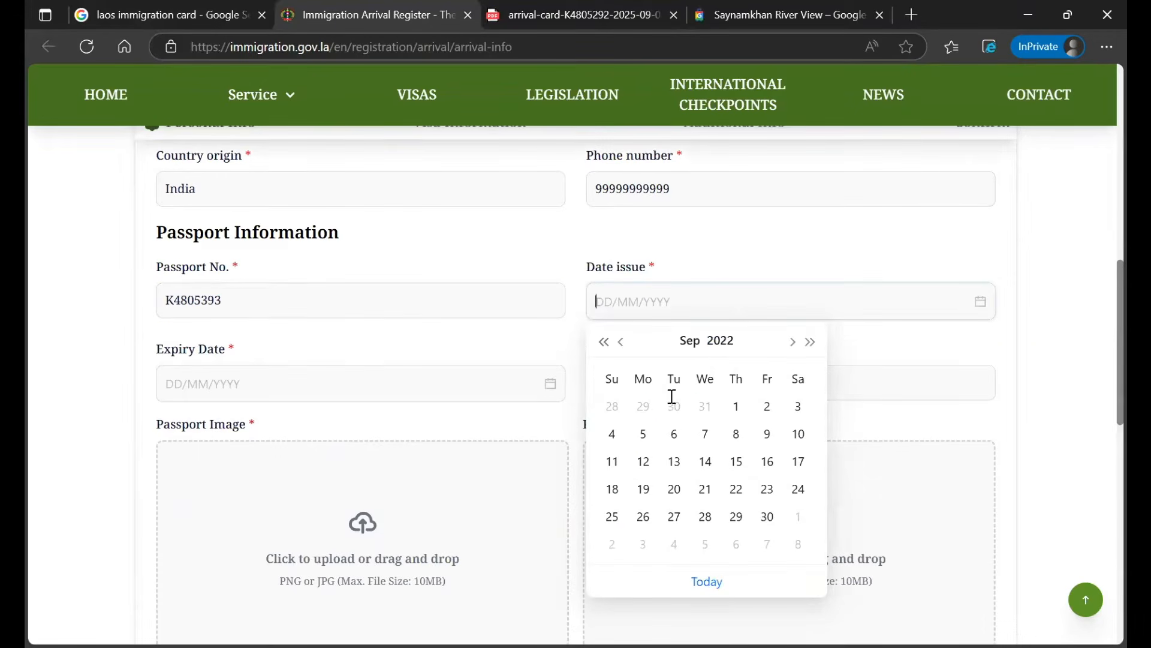
{"action": "left_click", "coordinate": [703, 435]}
Set passport expiry to 06/09/2032 and place of issue to Bengaluru
{"action": "left_click", "coordinate": [370, 388]}
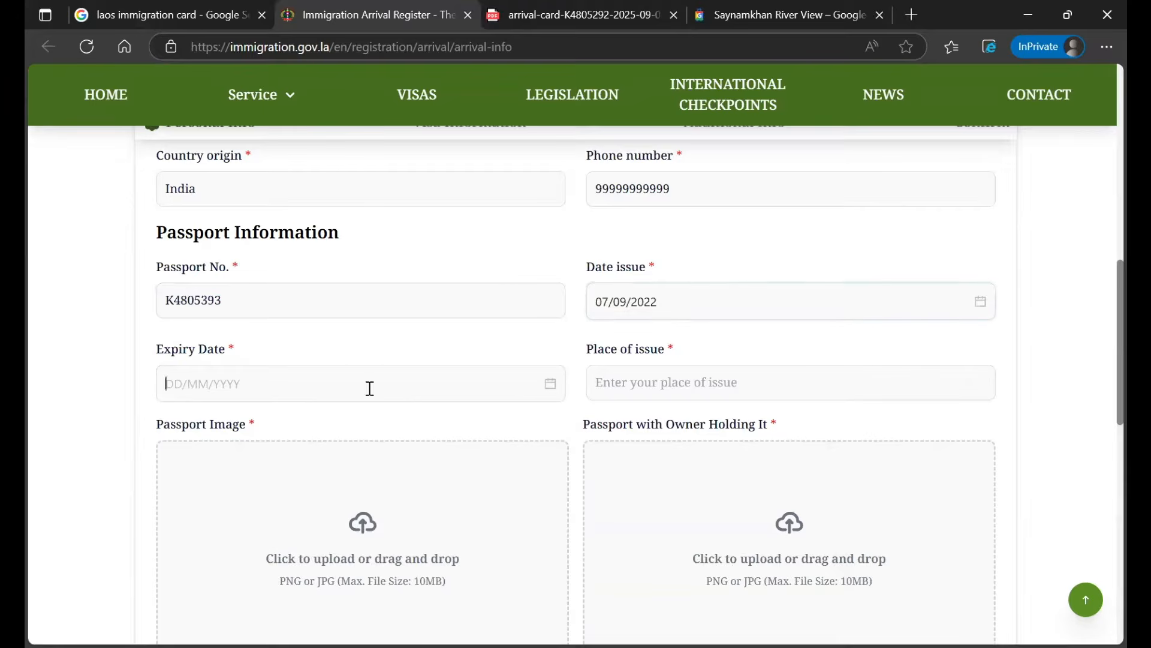
{"action": "left_click", "coordinate": [380, 426]}
{"action": "left_click", "coordinate": [380, 426]}
{"action": "left_click", "coordinate": [380, 425]}
{"action": "left_click", "coordinate": [380, 426]}
{"action": "left_click", "coordinate": [379, 426]}
{"action": "left_click", "coordinate": [380, 426]}
{"action": "left_click", "coordinate": [380, 426]}
{"action": "left_click", "coordinate": [213, 517]}
{"action": "scroll", "coordinate": [407, 371], "scroll_direction": "down", "scroll_amount": 1}
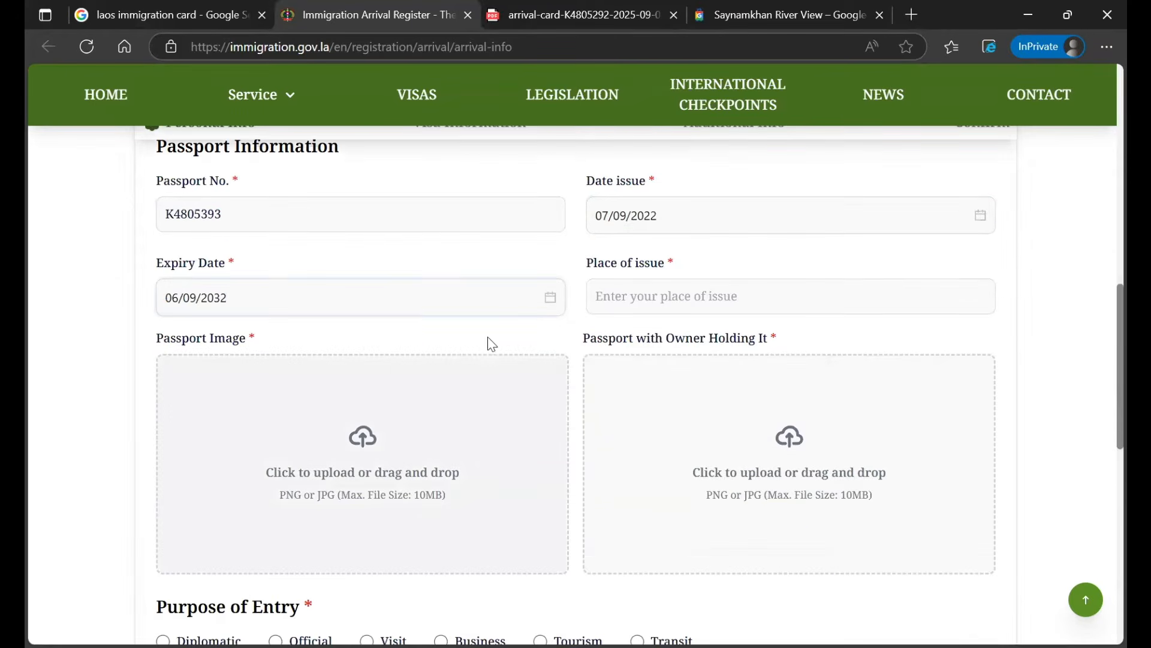
{"action": "left_click", "coordinate": [771, 304]}
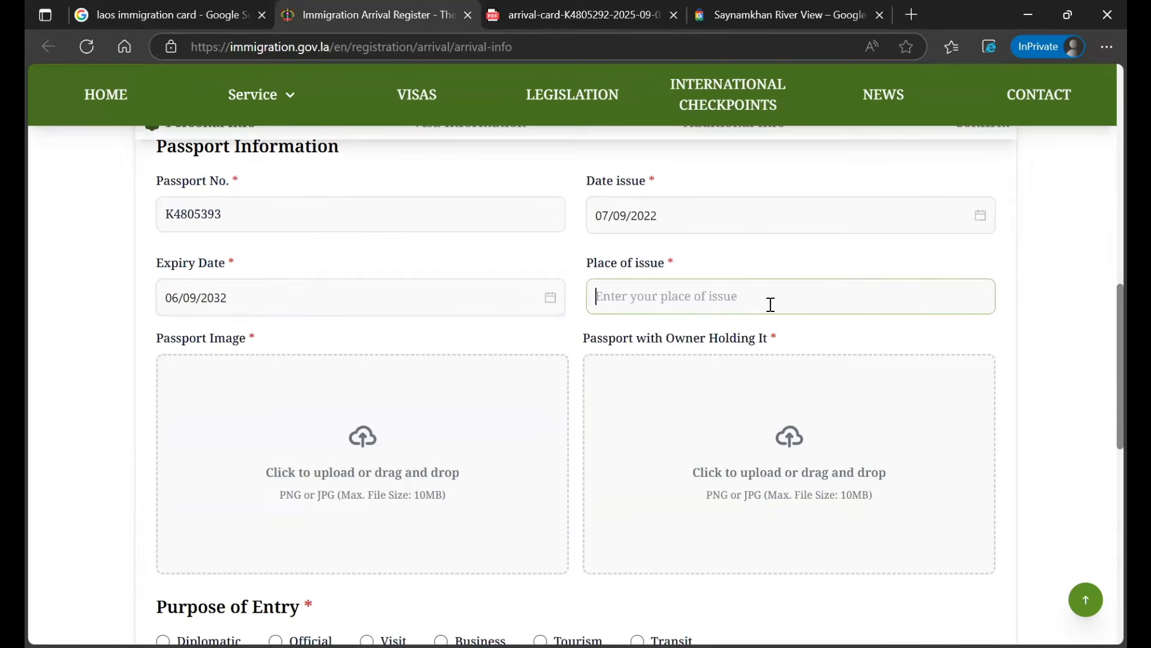
{"action": "type", "text": "Bengaluru"}
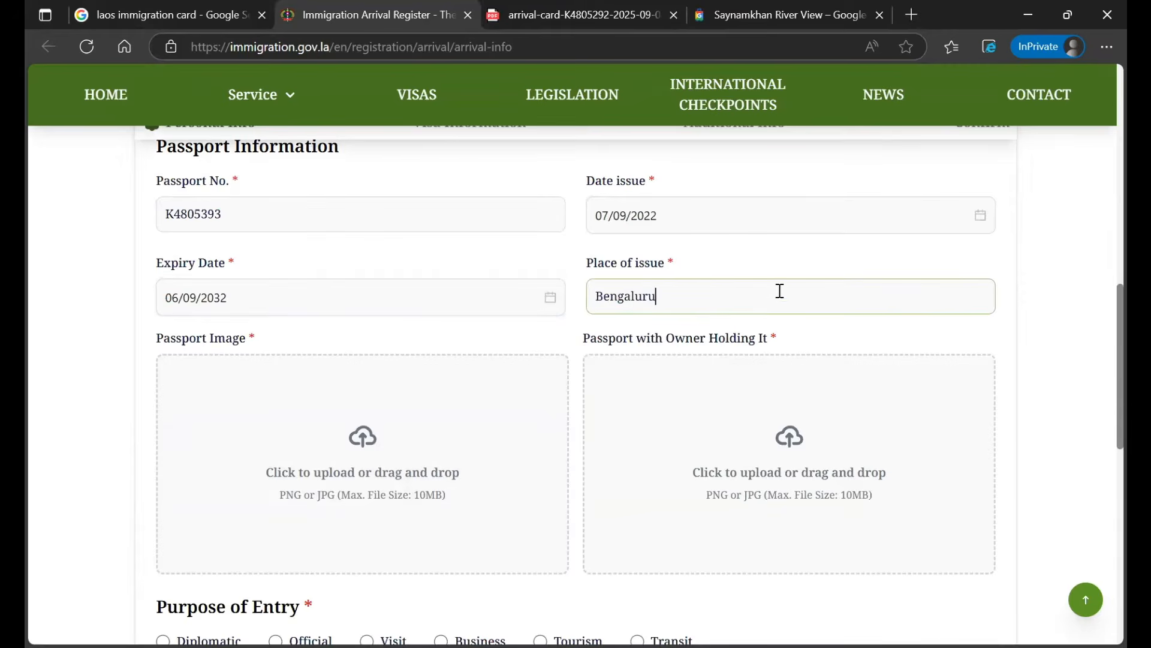
{"action": "scroll", "coordinate": [779, 291], "scroll_direction": "down", "scroll_amount": 4}
{"action": "scroll", "coordinate": [375, 323], "scroll_direction": "up", "scroll_amount": 1}
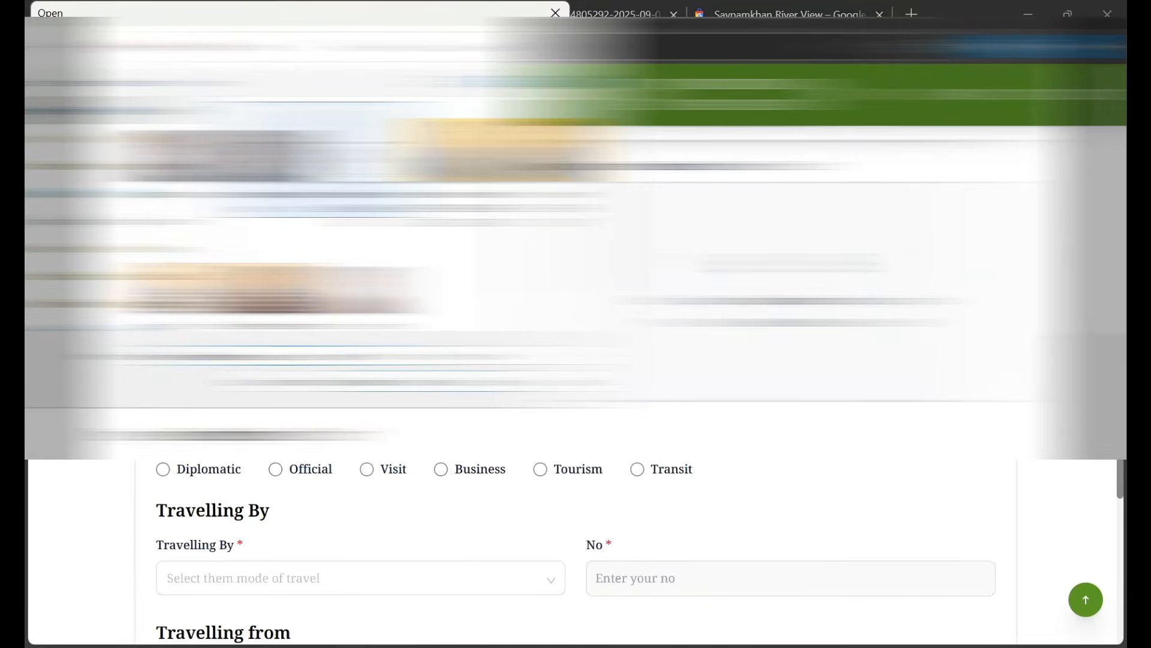
Attach the passport image and the photo of the passport with its owner
{"action": "key", "text": "Return"}
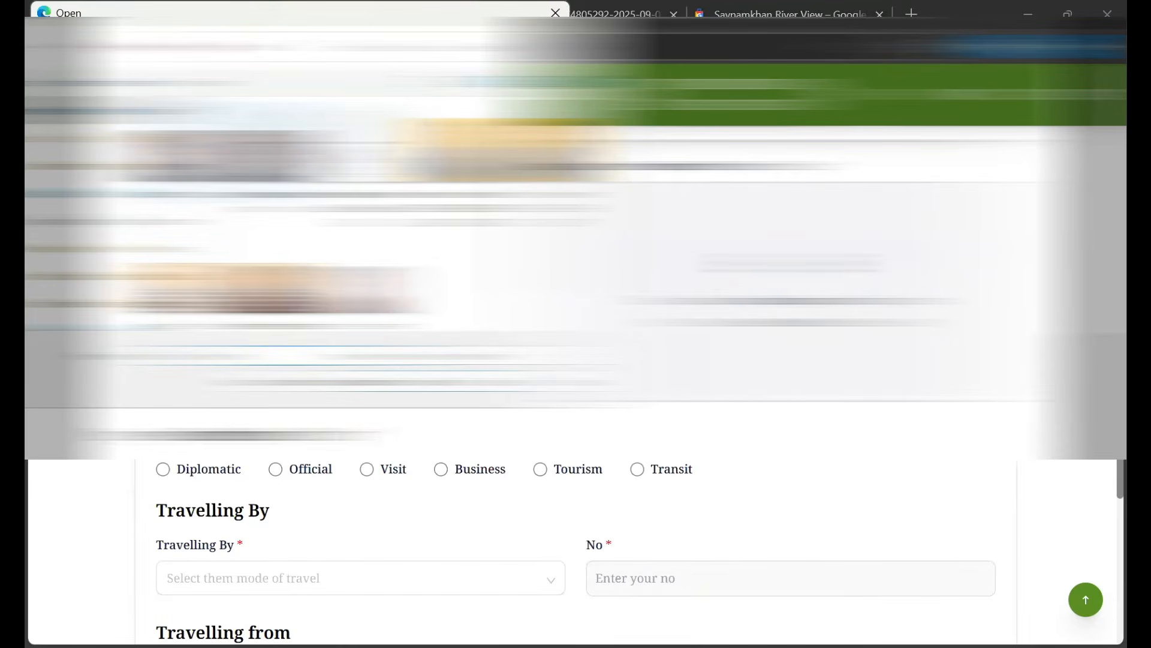
{"action": "key", "text": "Escape"}
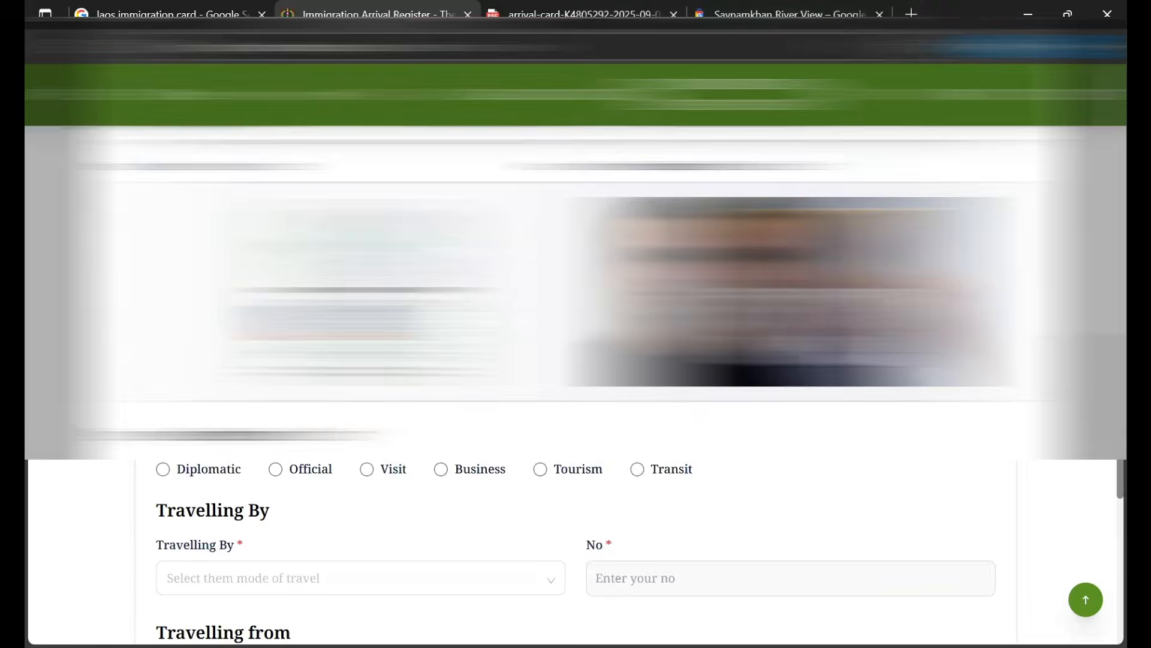
{"action": "scroll", "coordinate": [575, 540], "scroll_direction": "down", "scroll_amount": 3}
{"action": "scroll", "coordinate": [576, 390], "scroll_direction": "down", "scroll_amount": 1}
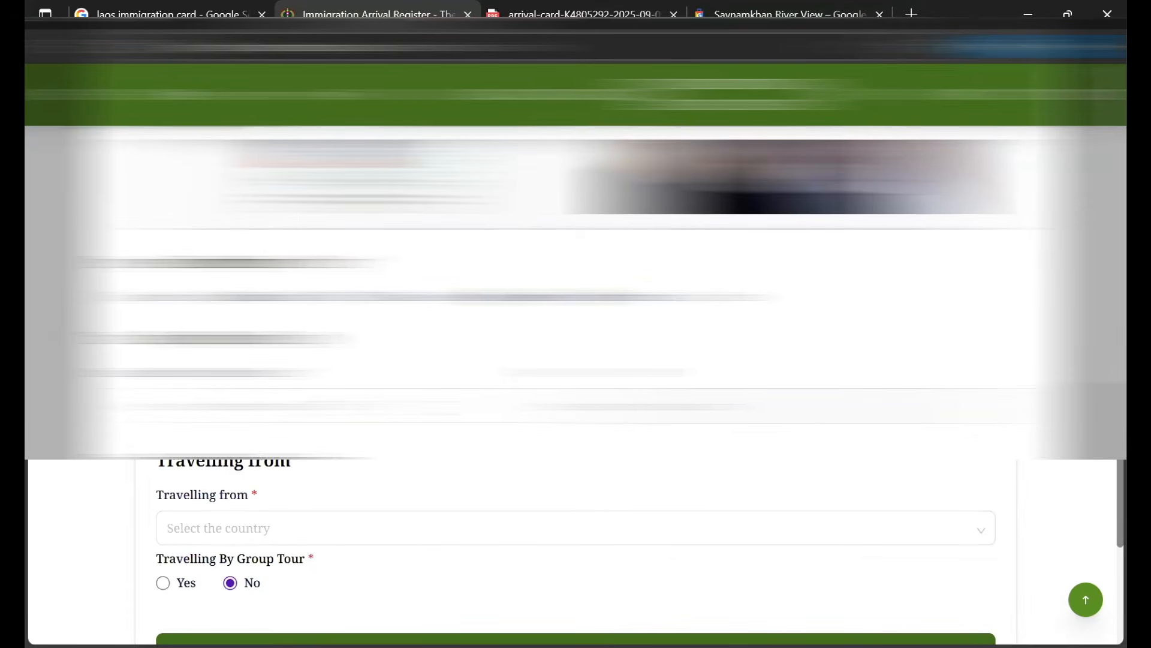
Set Travelling By to Flight and Travelling from to India
{"action": "left_click", "coordinate": [576, 406]}
{"action": "left_click", "coordinate": [180, 471]}
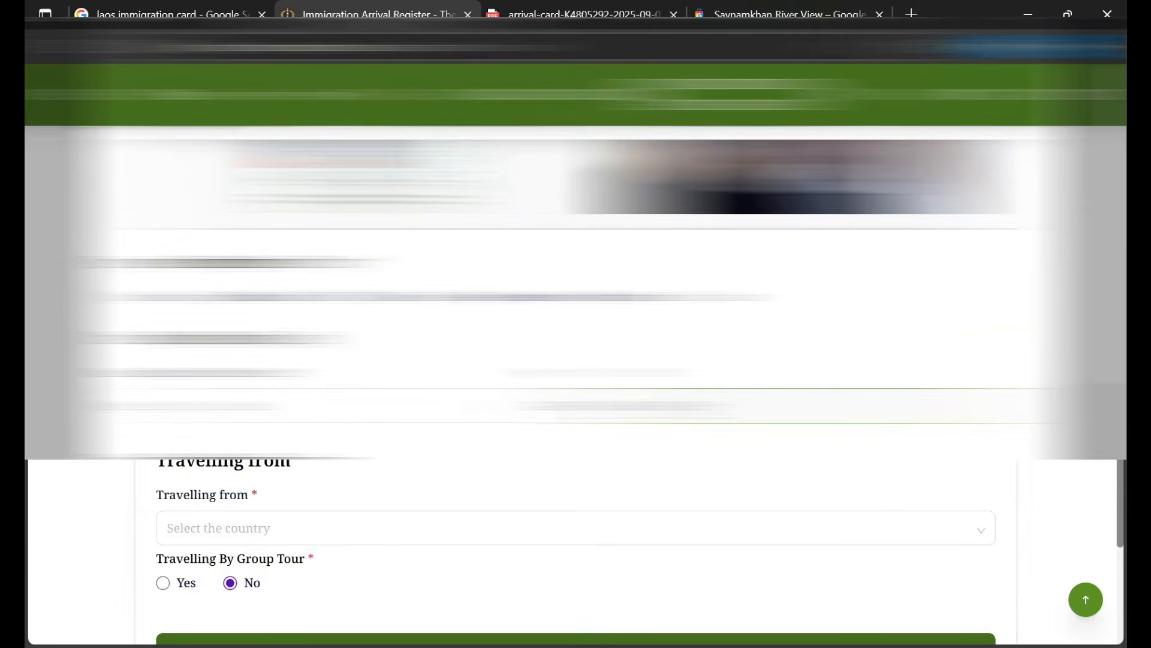
{"action": "scroll", "coordinate": [356, 351], "scroll_direction": "down", "scroll_amount": 3}
{"action": "left_click", "coordinate": [355, 351]}
{"action": "type", "text": "indi"}
{"action": "left_click", "coordinate": [360, 394]}
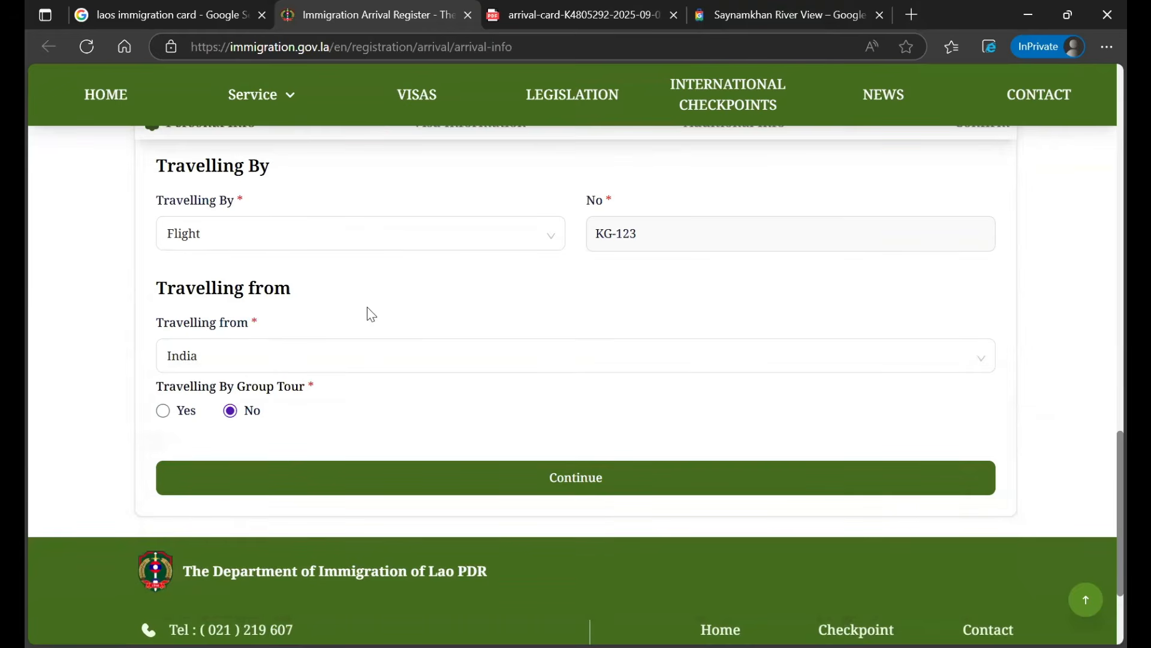
Continue to visa information, choose Exemption Visa and confirm to reach the intended-address step
{"action": "left_click", "coordinate": [358, 464]}
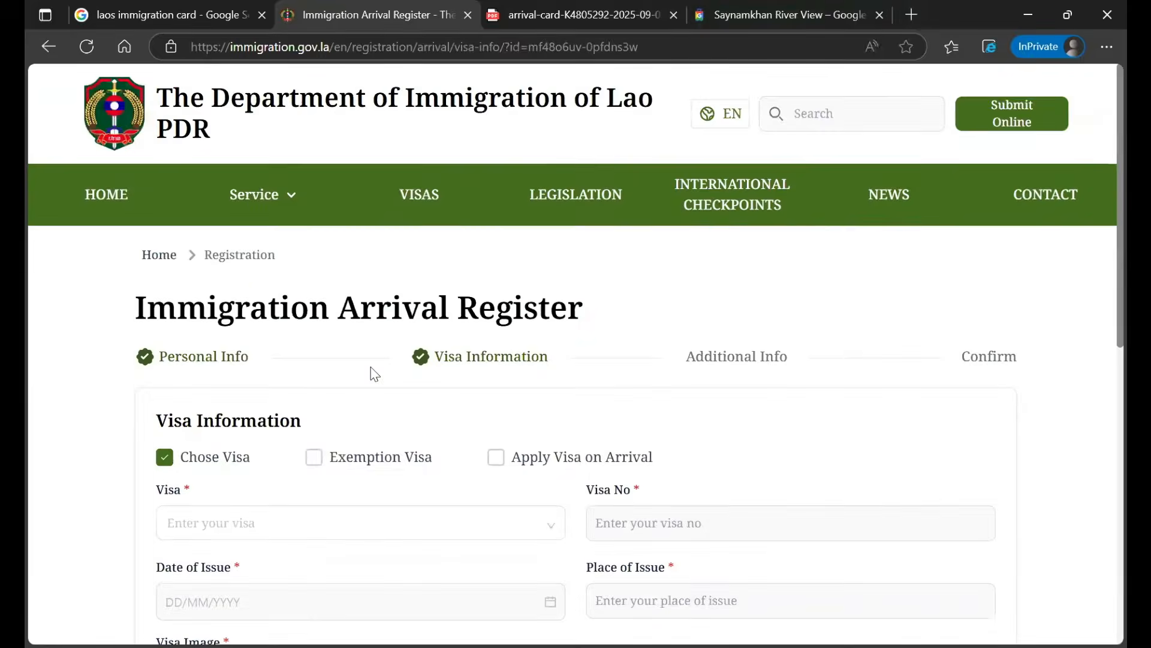
{"action": "scroll", "coordinate": [373, 367], "scroll_direction": "down", "scroll_amount": 3}
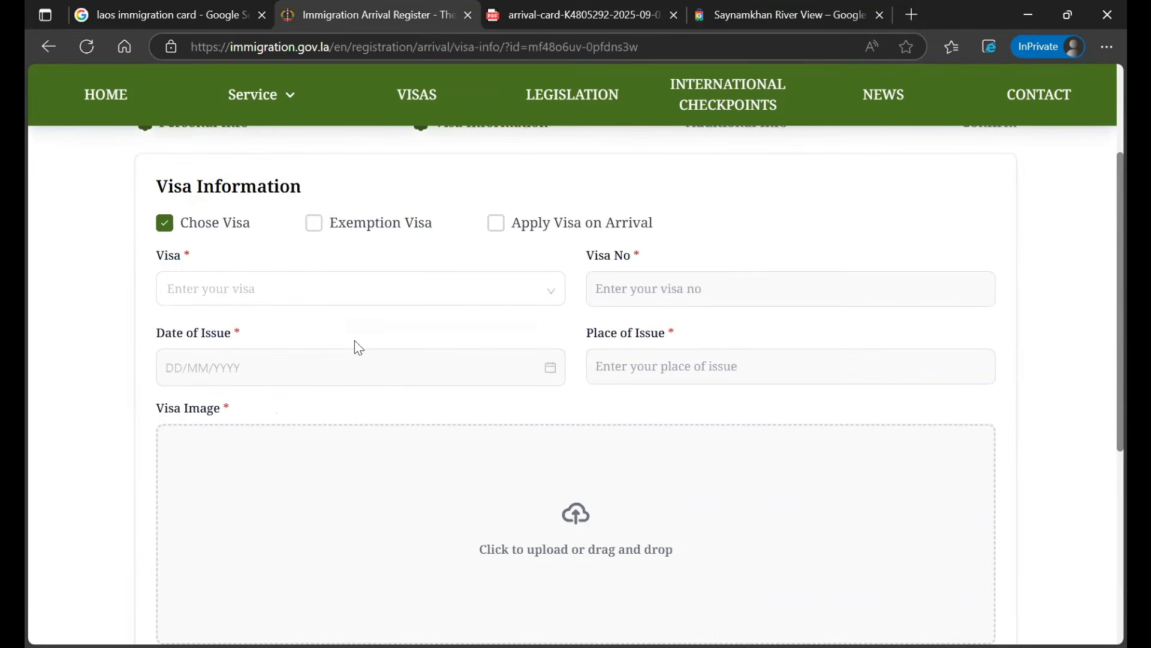
{"action": "left_click", "coordinate": [362, 225]}
{"action": "left_click", "coordinate": [210, 263]}
{"action": "scroll", "coordinate": [642, 534], "scroll_direction": "down", "scroll_amount": 3}
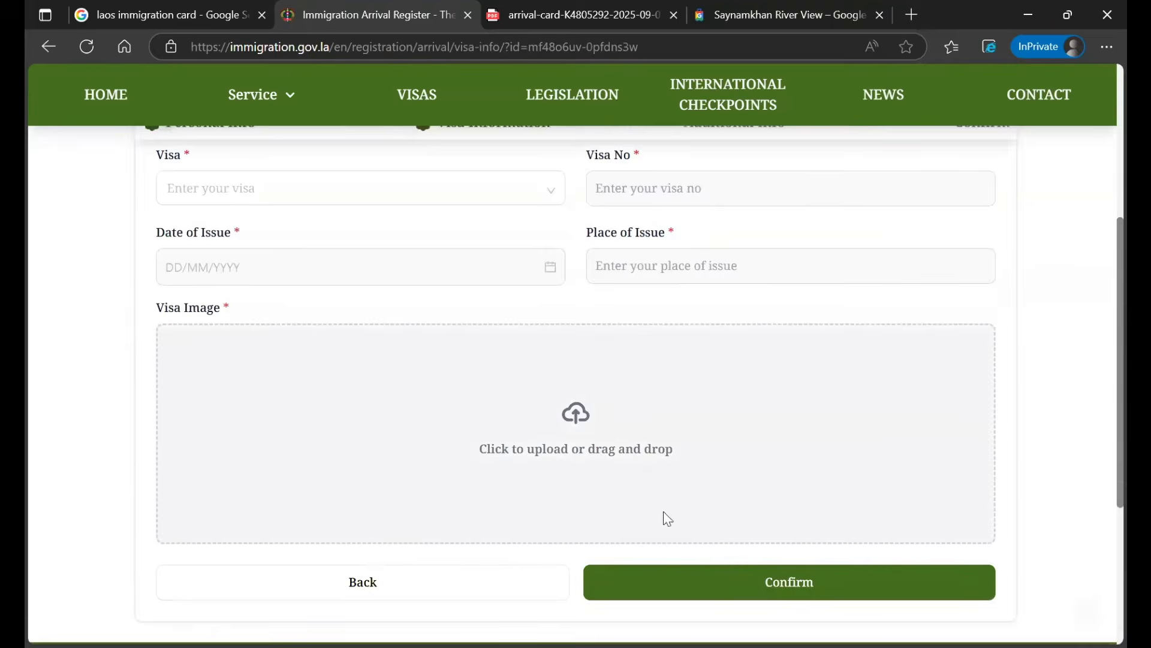
{"action": "scroll", "coordinate": [384, 369], "scroll_direction": "up", "scroll_amount": 3}
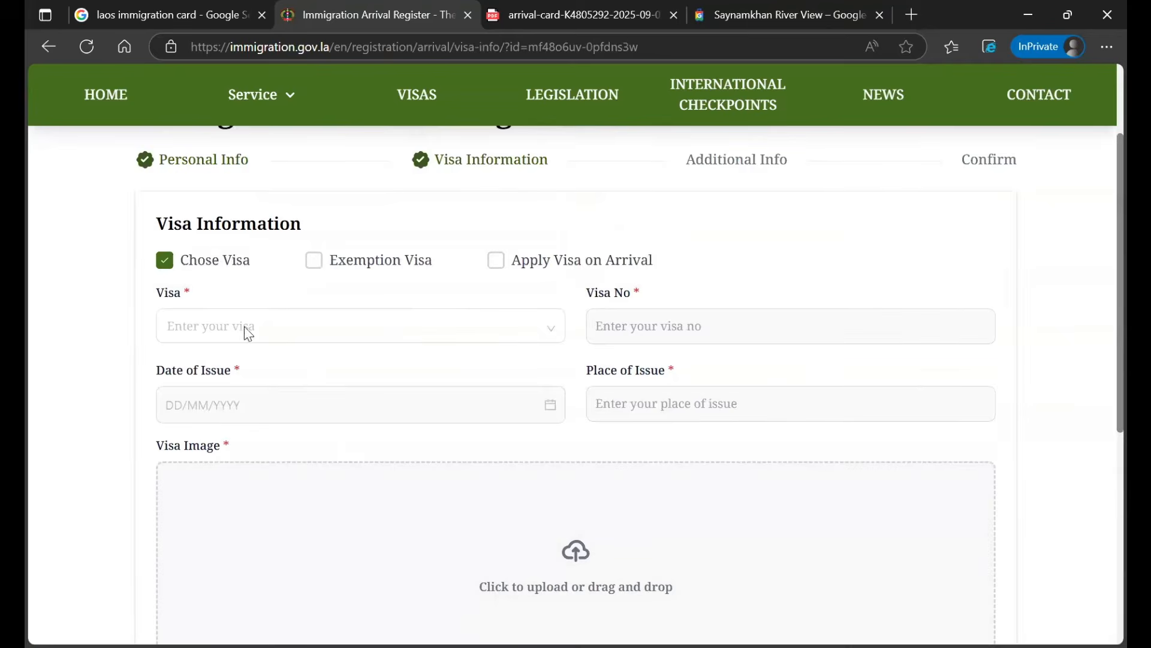
{"action": "left_click", "coordinate": [362, 267]}
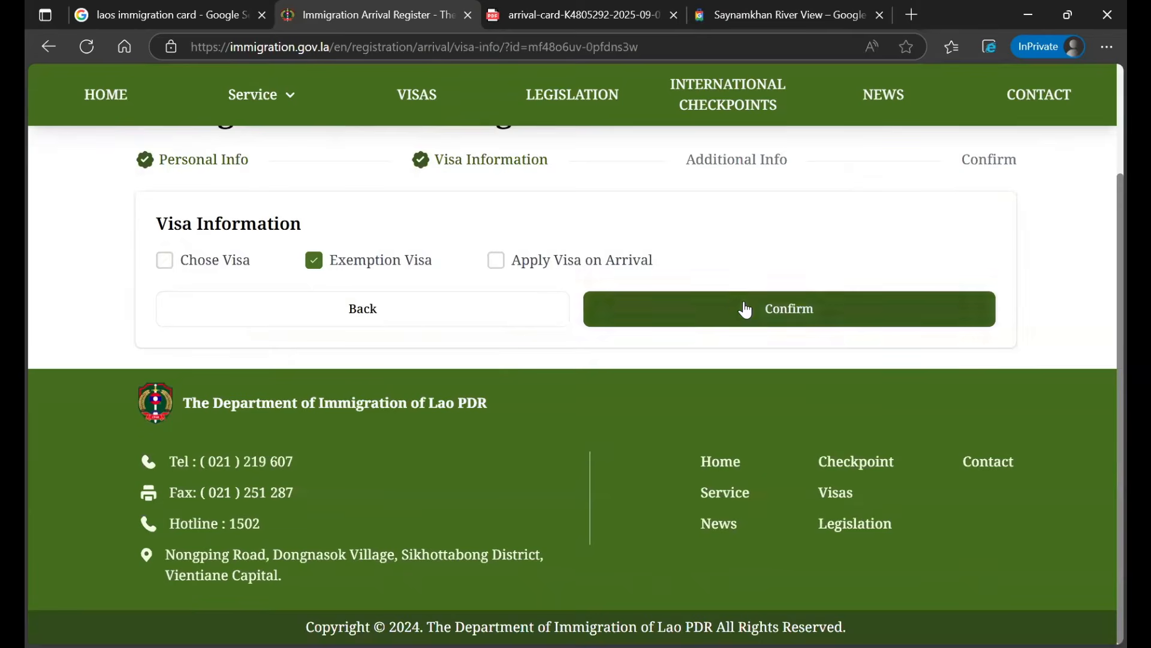
{"action": "left_click", "coordinate": [746, 309]}
{"action": "scroll", "coordinate": [457, 365], "scroll_direction": "down", "scroll_amount": 1}
{"action": "left_click", "coordinate": [306, 399]}
Copy 'Saynamkhan River View' from Google Hotels and paste it as the Accommodation Name
{"action": "left_click", "coordinate": [786, 23]}
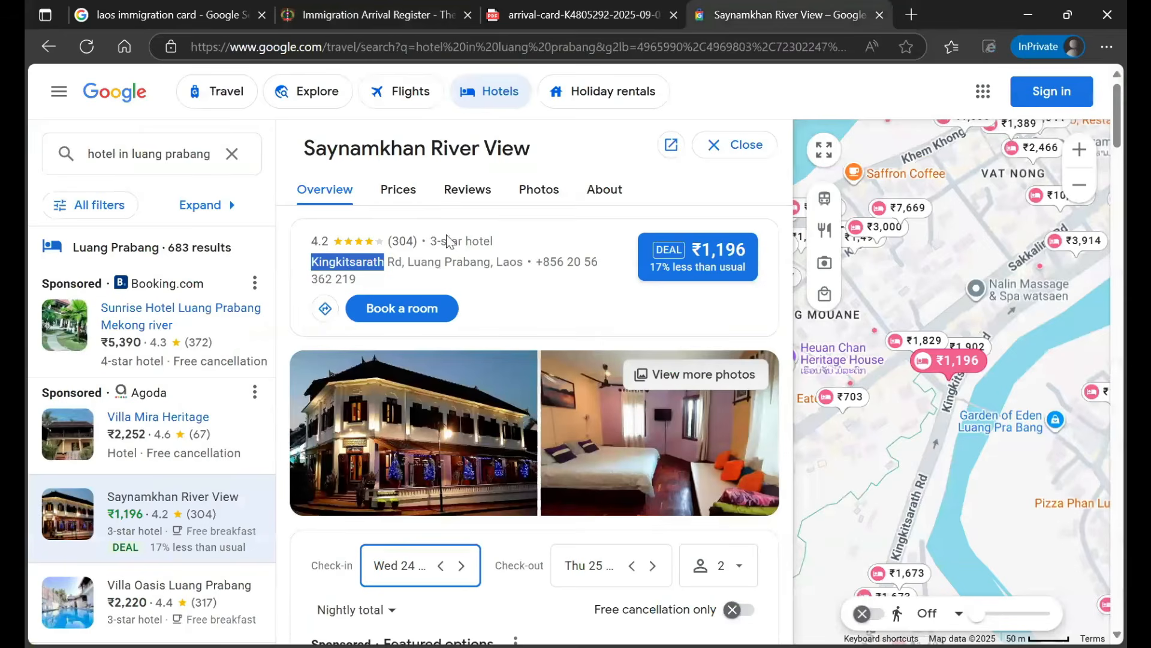
{"action": "left_click_drag", "start_coordinate": [306, 148], "coordinate": [533, 149]}
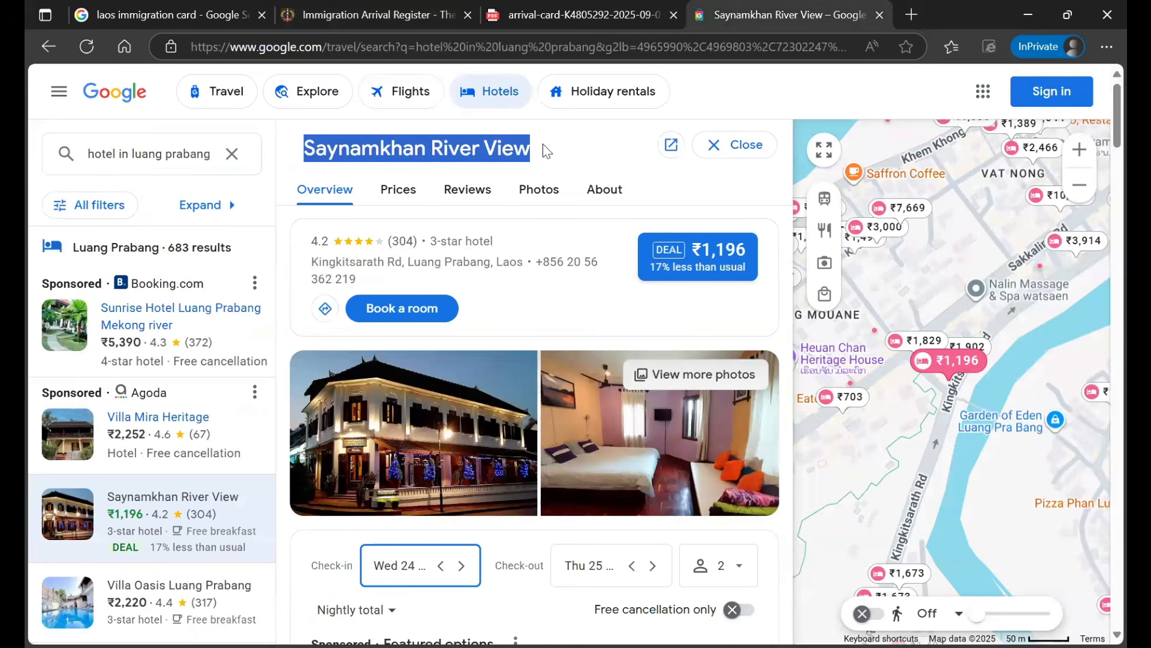
{"action": "key", "text": "ctrl+c"}
{"action": "left_click", "coordinate": [372, 15]}
{"action": "key", "text": "ctrl+v"}
{"action": "scroll", "coordinate": [398, 391], "scroll_direction": "down", "scroll_amount": 2}
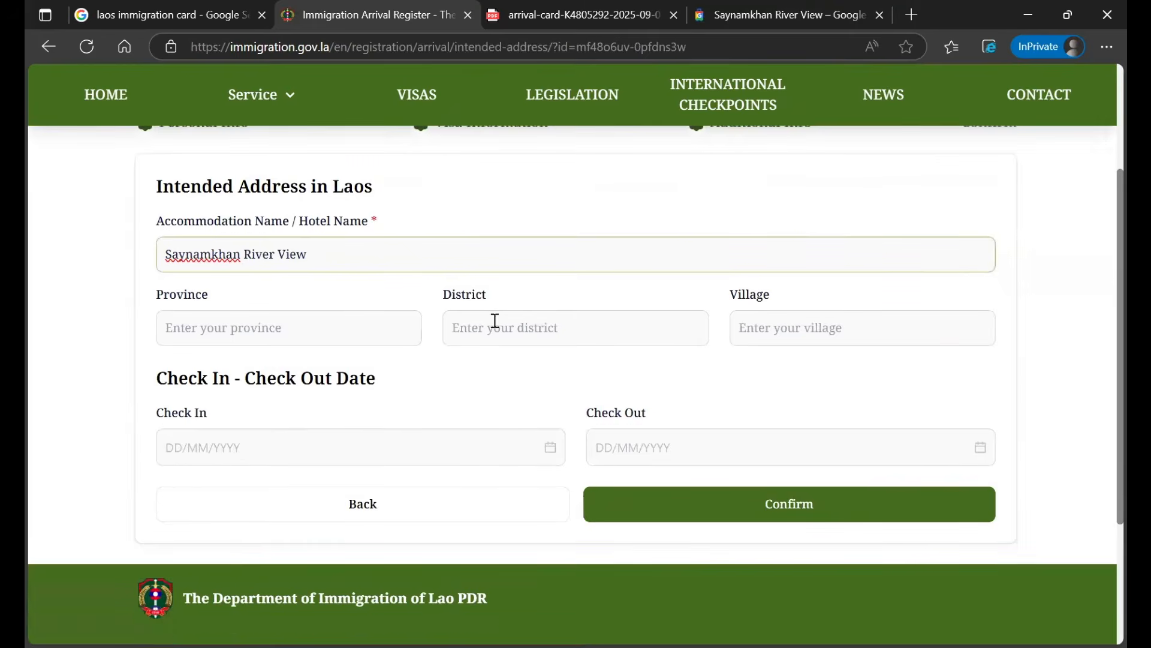
Paste 'Saynamkhan River View' into the Province, District and Village fields
{"action": "left_click", "coordinate": [272, 334]}
{"action": "key", "text": "ctrl+v"}
{"action": "left_click", "coordinate": [620, 335]}
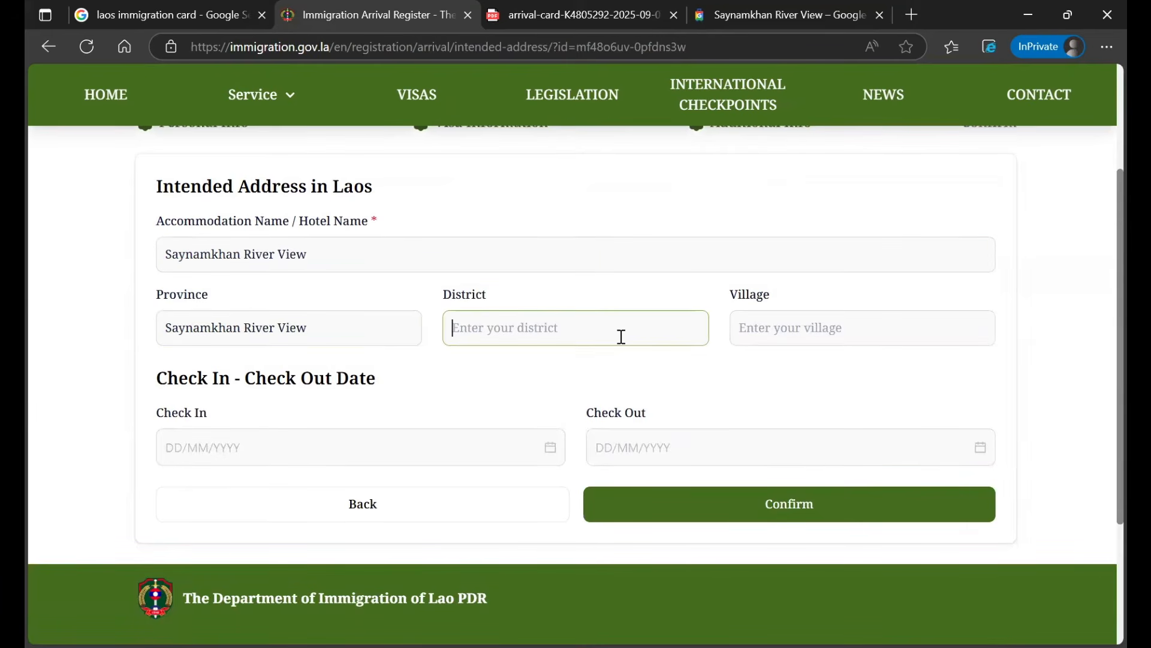
{"action": "key", "text": "ctrl+v"}
{"action": "left_click", "coordinate": [820, 334]}
{"action": "key", "text": "ctrl+v"}
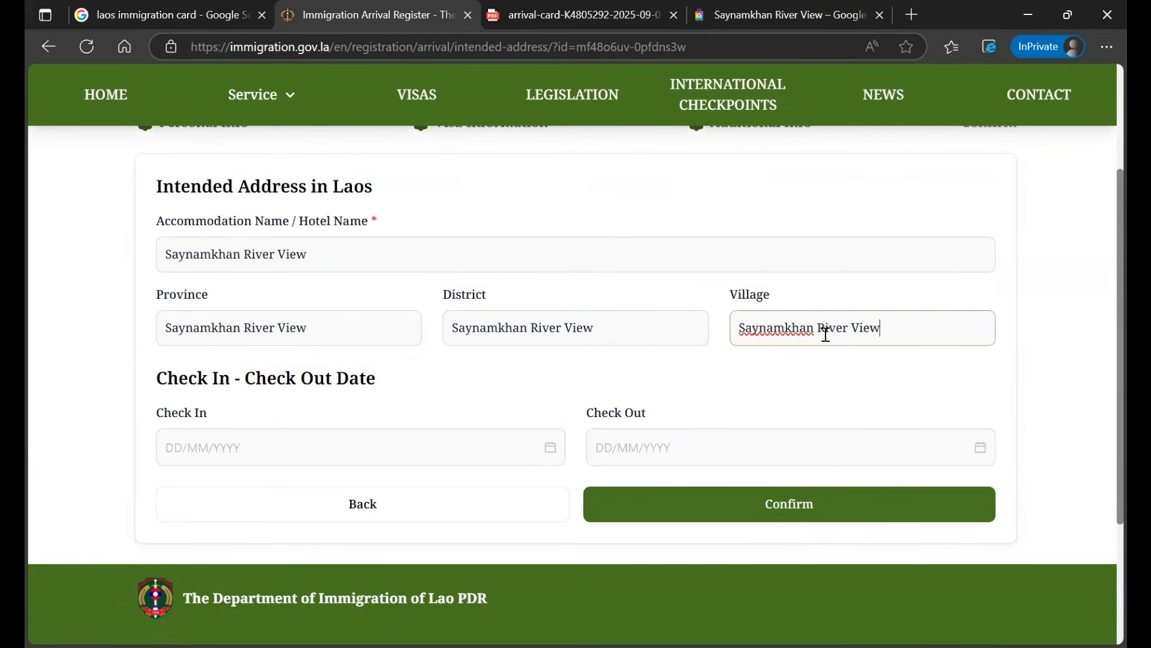
Set check-in to 05/09/2025 and check-out to 09/09/2025
{"action": "left_click", "coordinate": [396, 444]}
{"action": "left_click", "coordinate": [337, 551]}
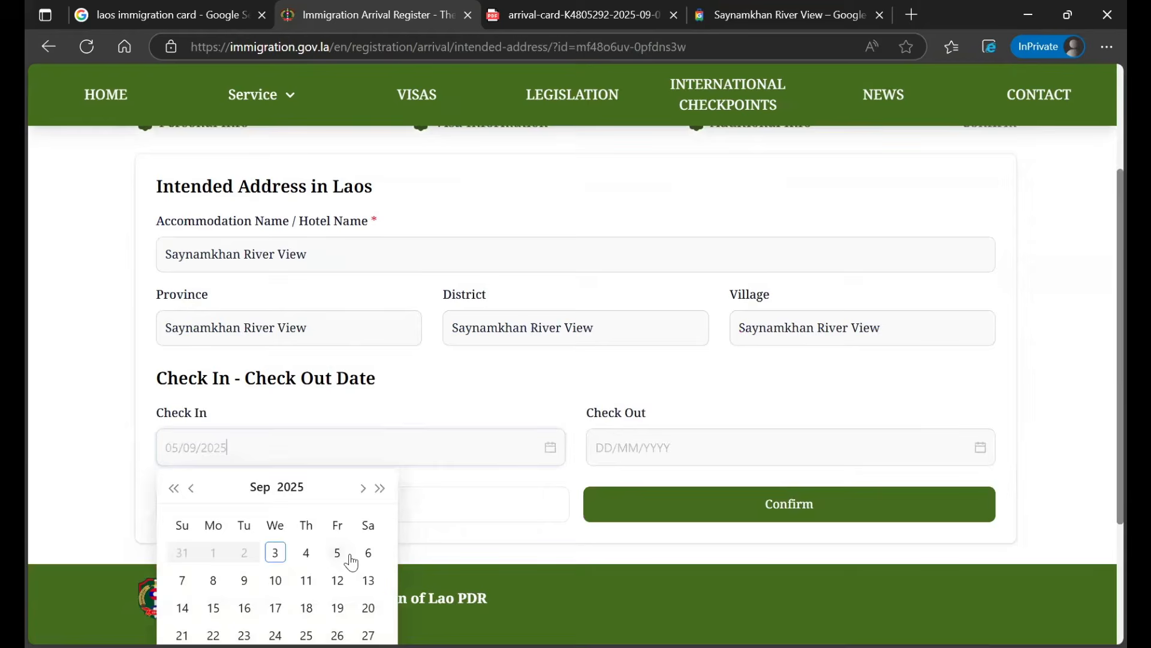
{"action": "left_click", "coordinate": [730, 444]}
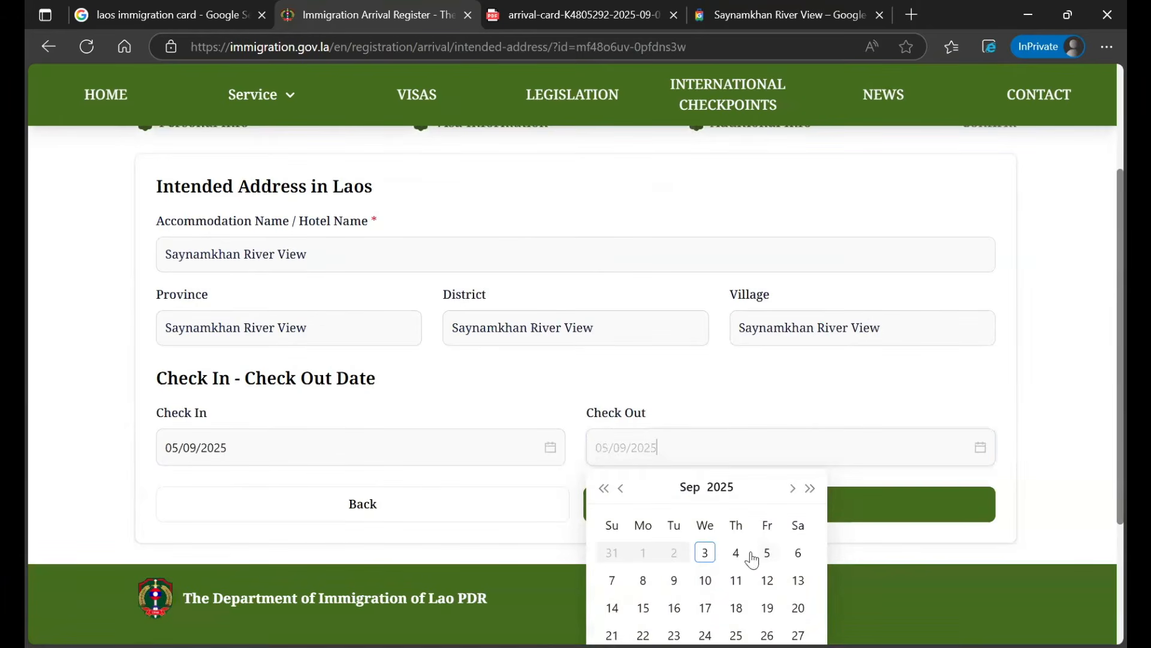
{"action": "left_click", "coordinate": [677, 581]}
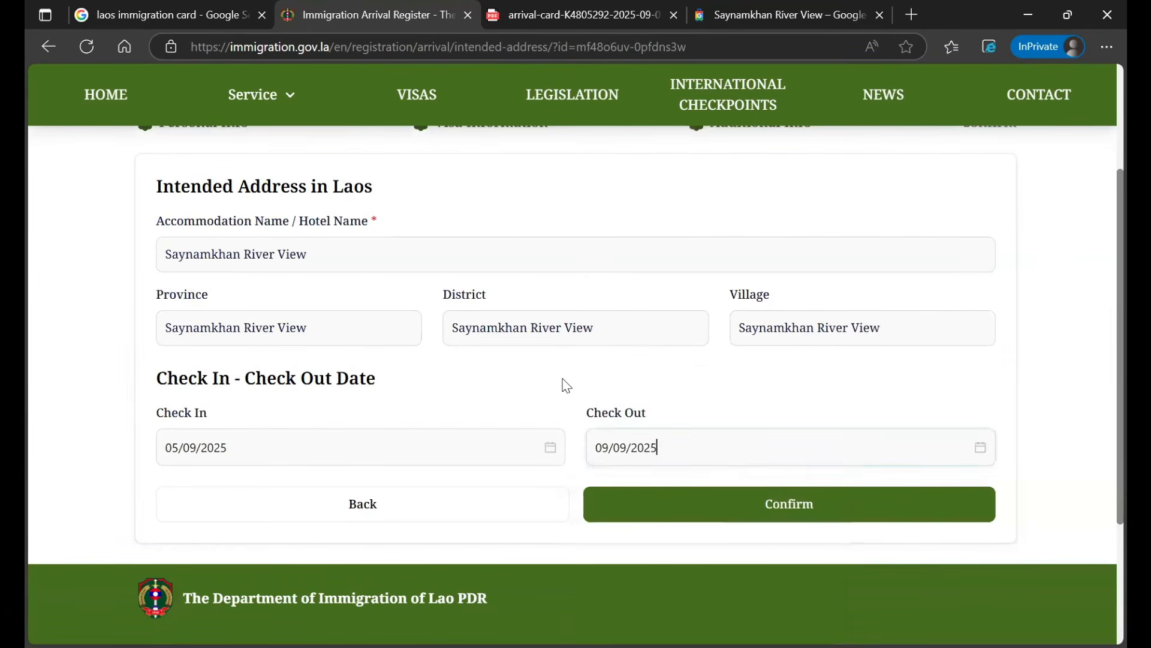
{"action": "scroll", "coordinate": [645, 448], "scroll_direction": "up", "scroll_amount": 2}
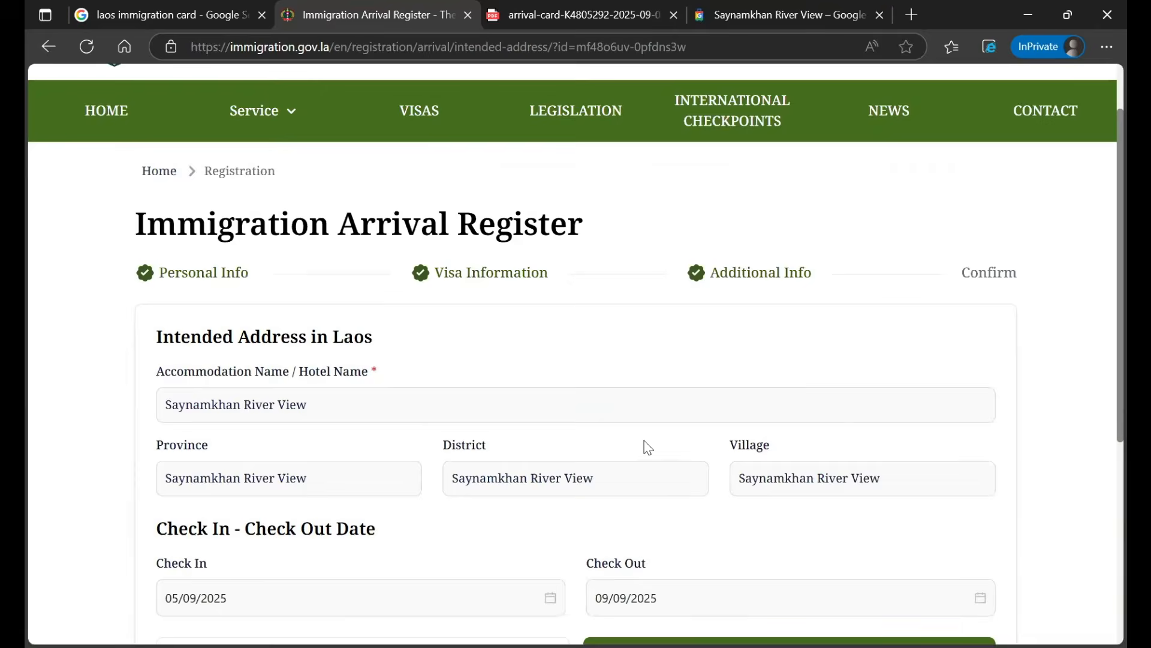
{"action": "scroll", "coordinate": [592, 423], "scroll_direction": "down", "scroll_amount": 3}
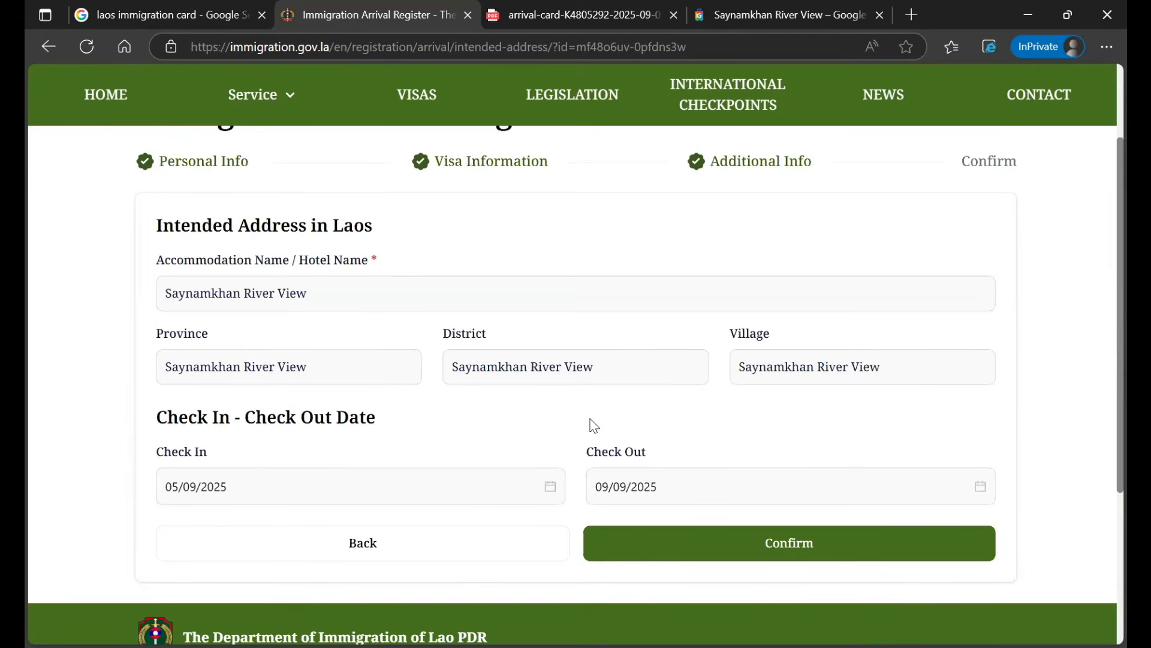
{"action": "scroll", "coordinate": [585, 120], "scroll_direction": "down", "scroll_amount": 1}
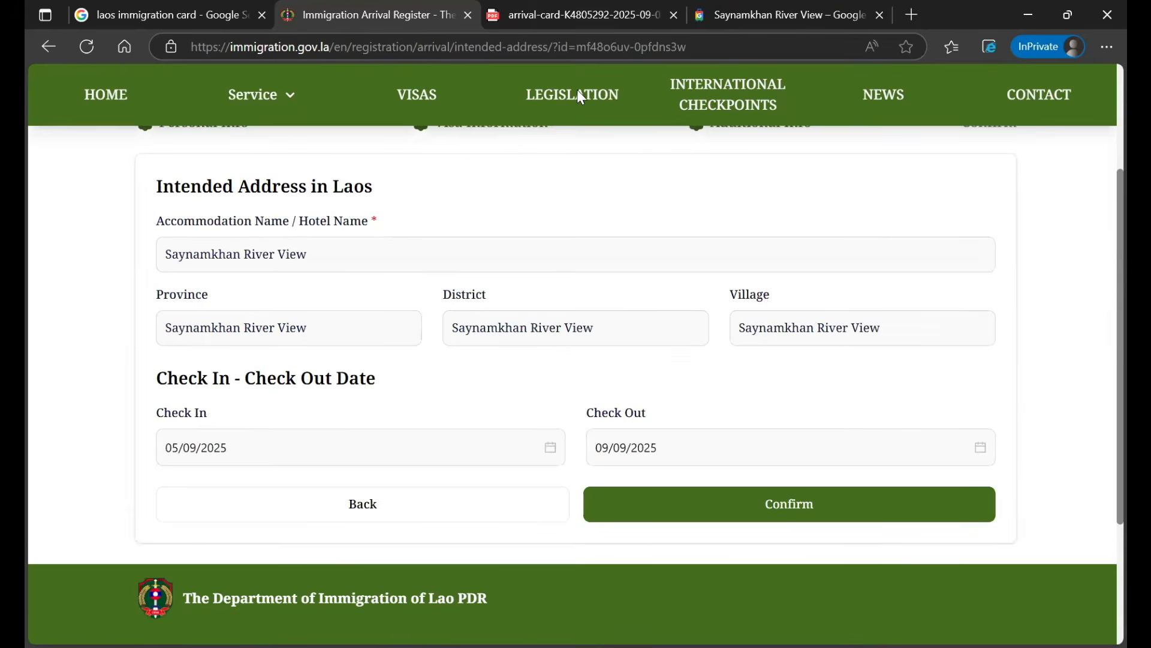
View the arrival-card PDF with its QR verification code for Luangprabang International Airport
{"action": "left_click", "coordinate": [570, 18]}
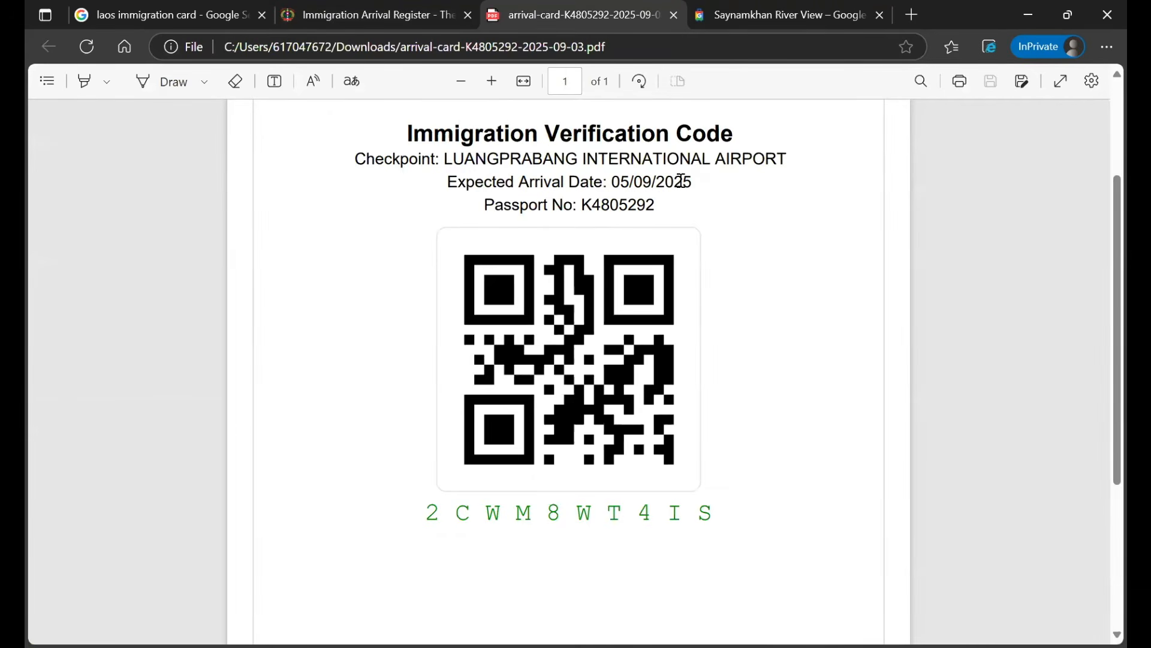
{"action": "scroll", "coordinate": [566, 239], "scroll_direction": "down", "scroll_amount": 3}
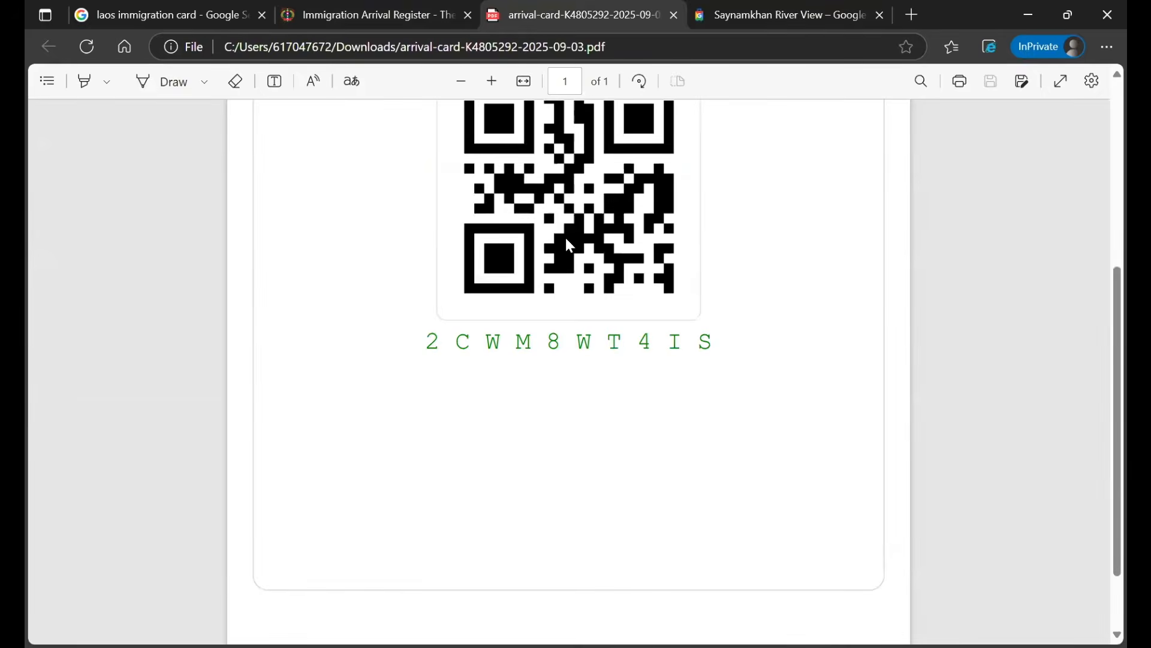
{"action": "scroll", "coordinate": [566, 240], "scroll_direction": "up", "scroll_amount": 3}
{"action": "scroll", "coordinate": [570, 245], "scroll_direction": "up", "scroll_amount": 1}
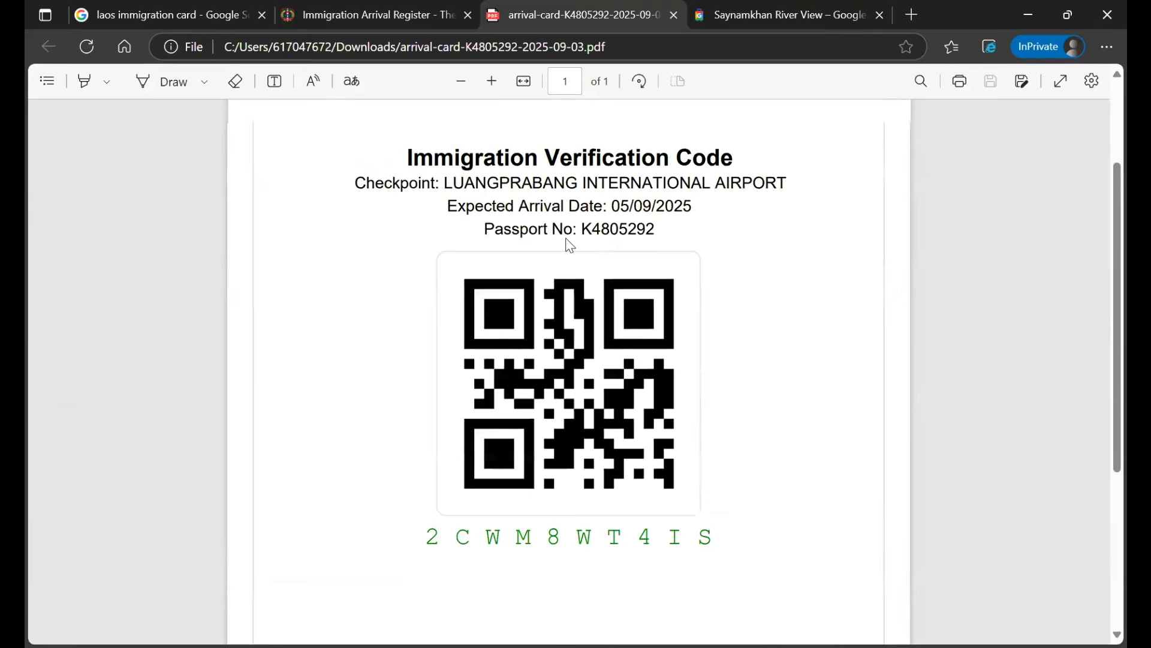
{"action": "scroll", "coordinate": [570, 245], "scroll_direction": "up", "scroll_amount": 2}
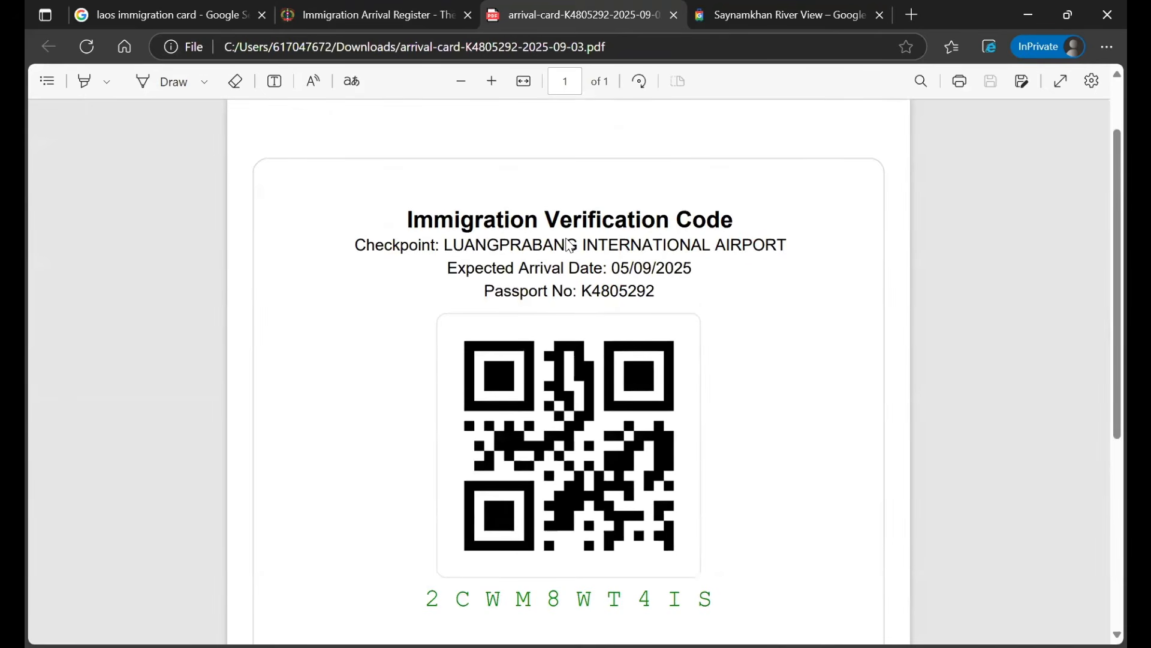
{"action": "scroll", "coordinate": [570, 245], "scroll_direction": "down", "scroll_amount": 2}
{"action": "scroll", "coordinate": [570, 246], "scroll_direction": "up", "scroll_amount": 2}
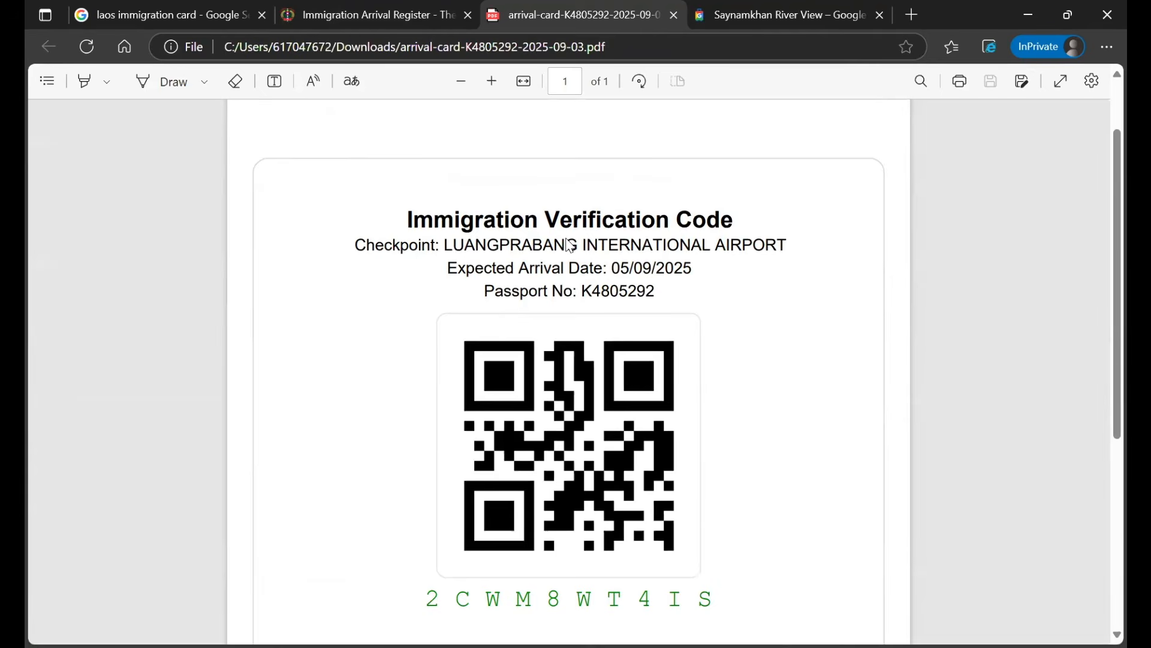